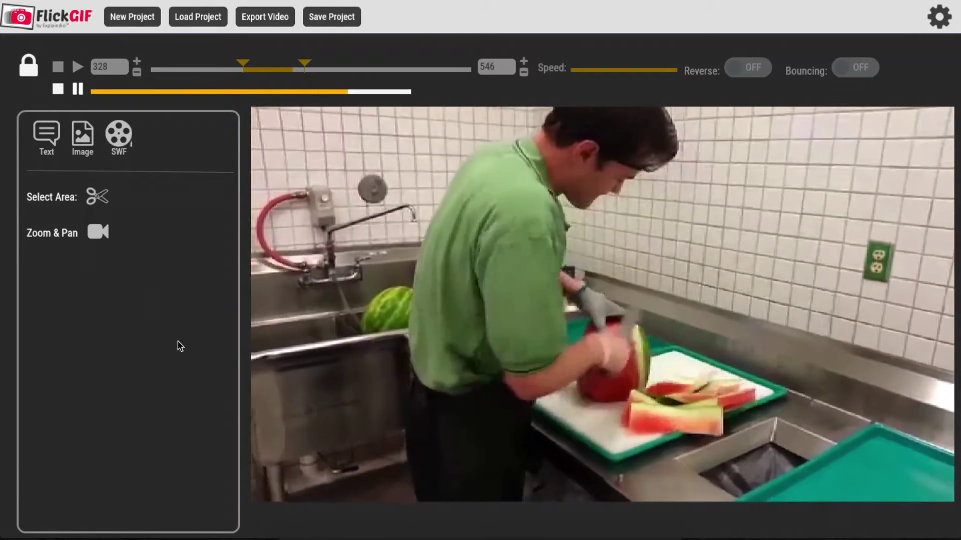
Add a text overlay reading "Wow this is awesome" to the video and move it slightly down from its initial spot.
click(47, 133)
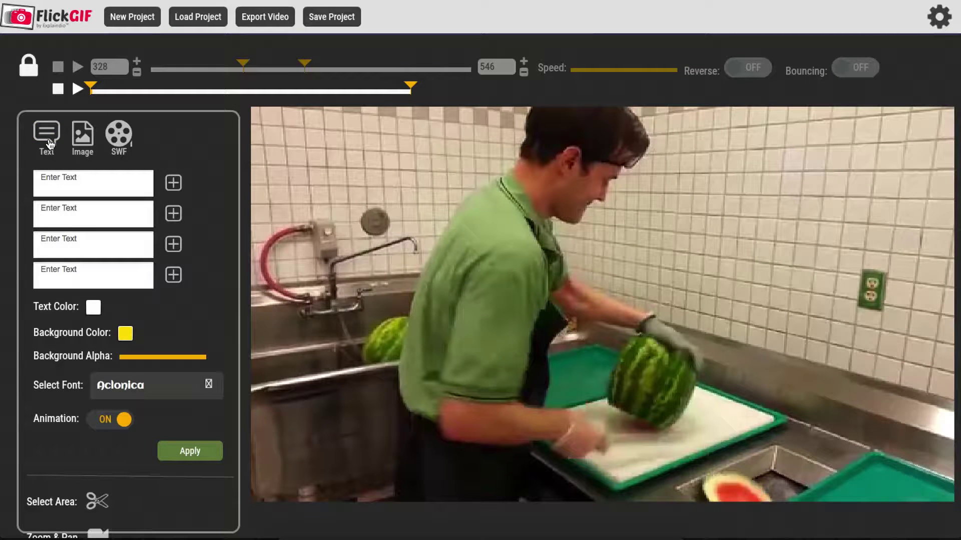
click(88, 181)
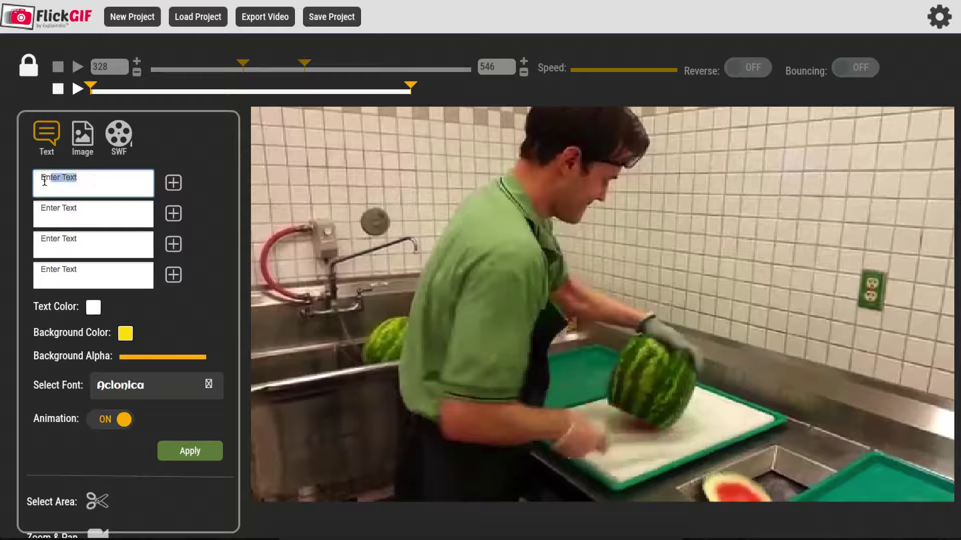
key(BackSpace)
click(174, 184)
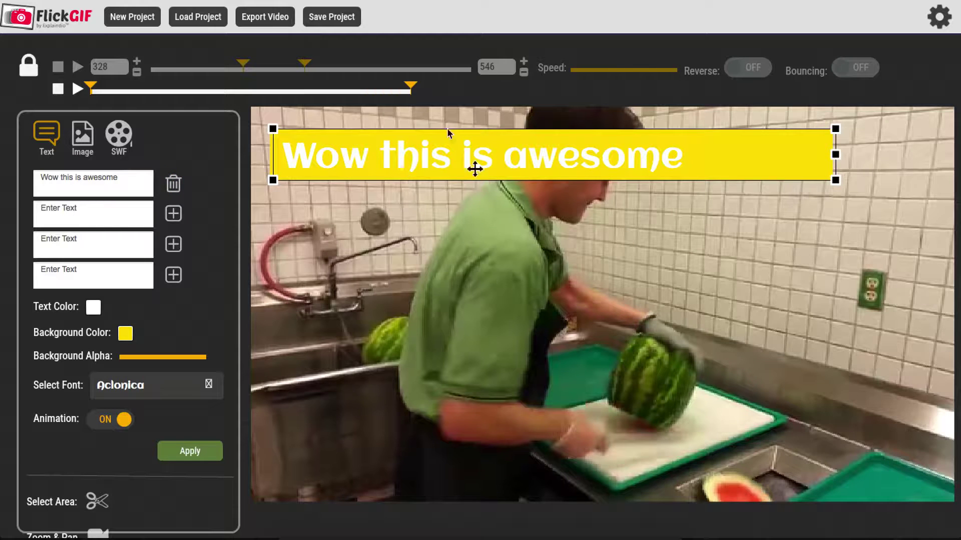
drag(446, 176, 502, 211)
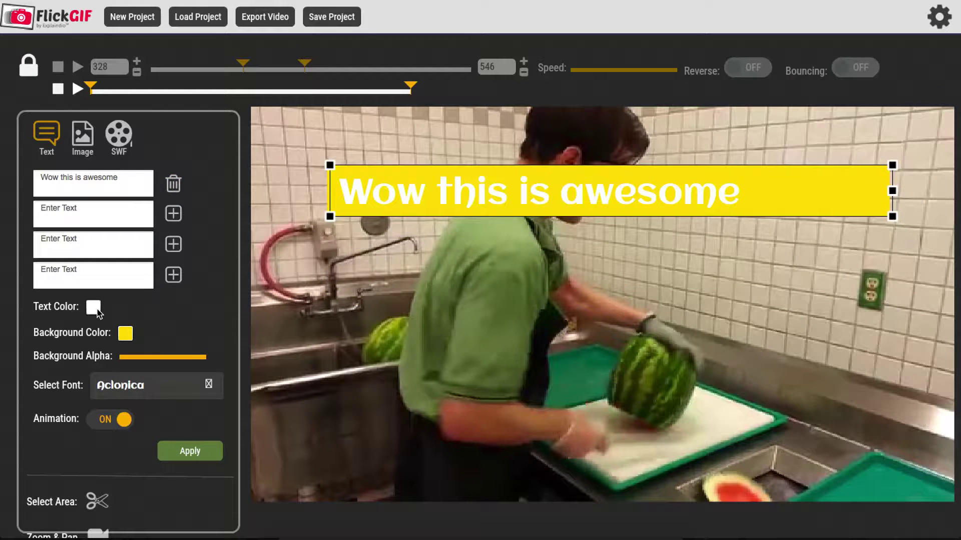
Make the text overlay's background black and lower its background alpha slightly below full.
click(127, 340)
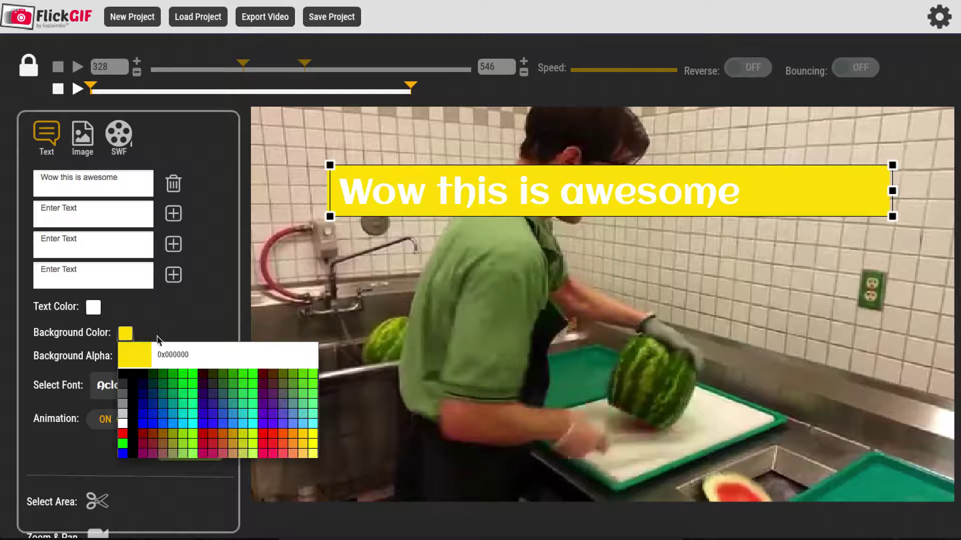
click(124, 379)
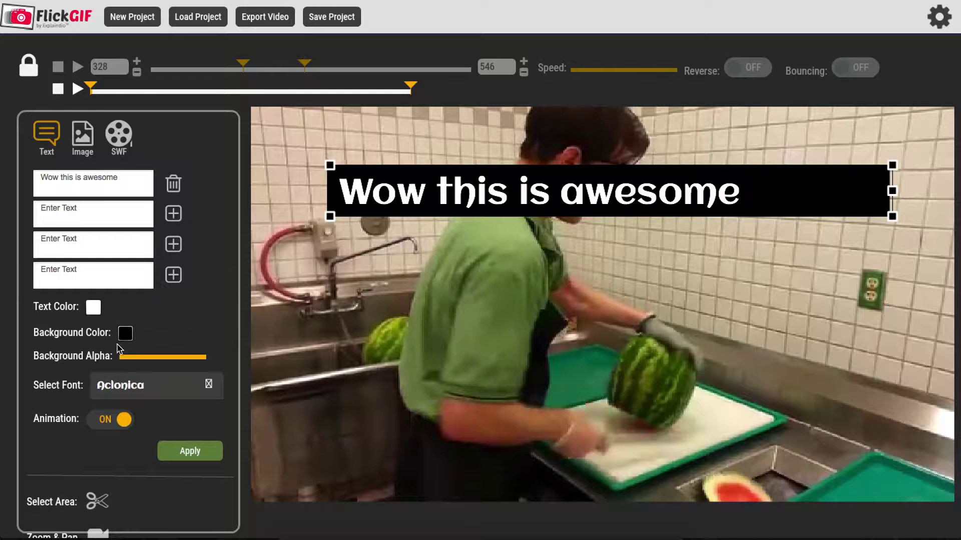
drag(151, 361, 202, 359)
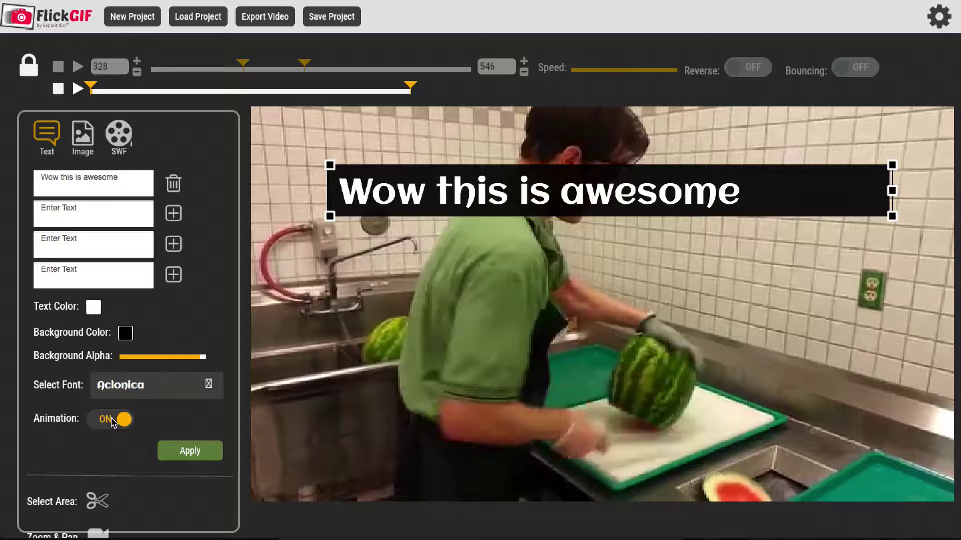
Shrink the text overlay, place it in the upper-right corner of the video frame and apply it.
drag(892, 192, 720, 242)
drag(559, 181, 819, 130)
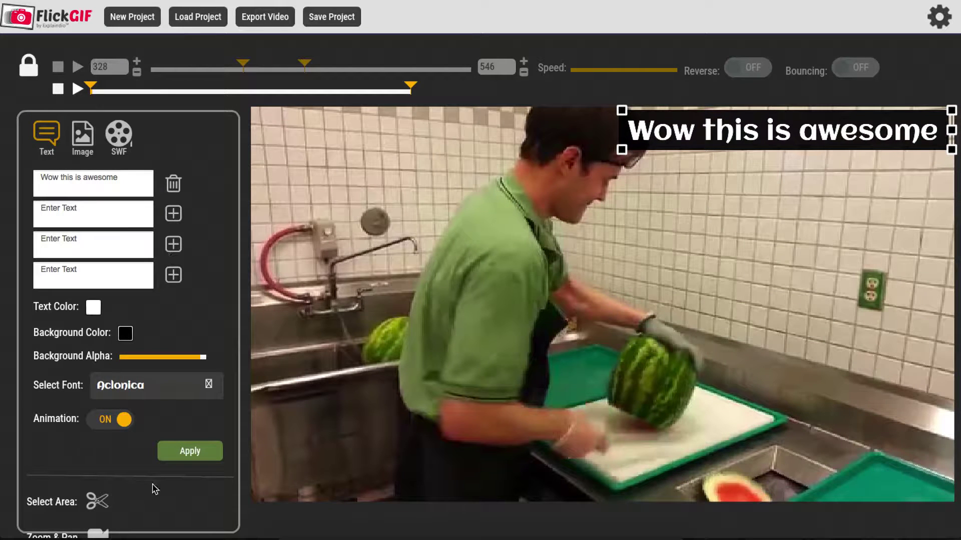
click(196, 451)
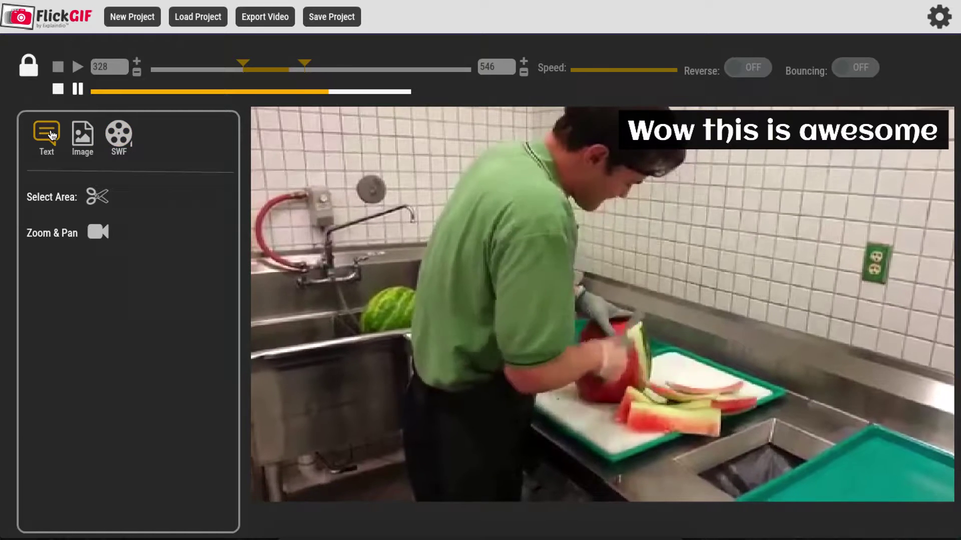
click(51, 134)
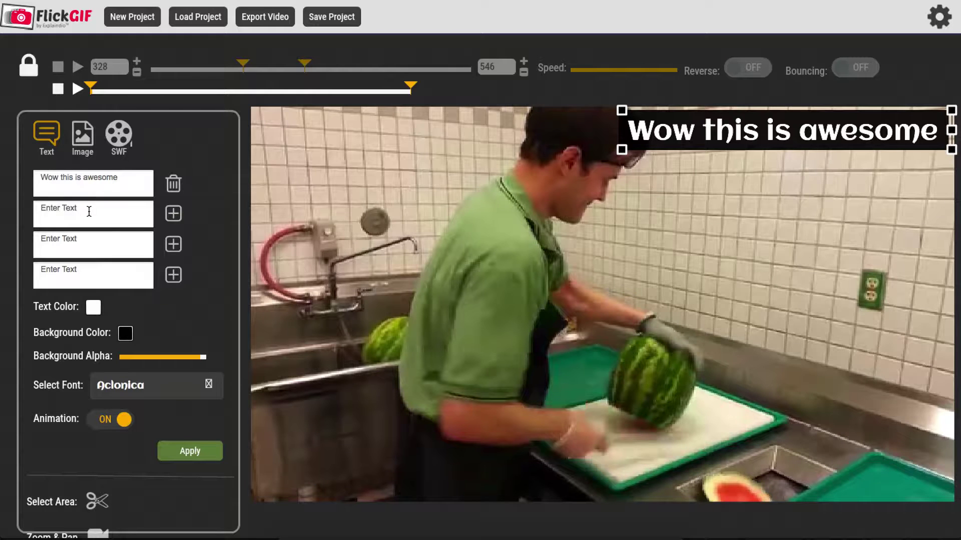
click(85, 144)
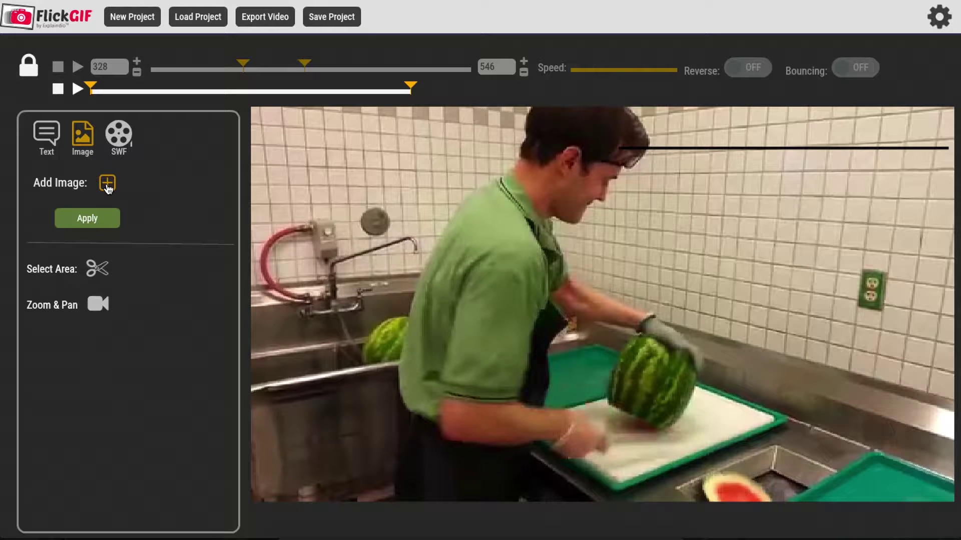
Add the water bottle SWF animation to the video and apply it.
click(120, 131)
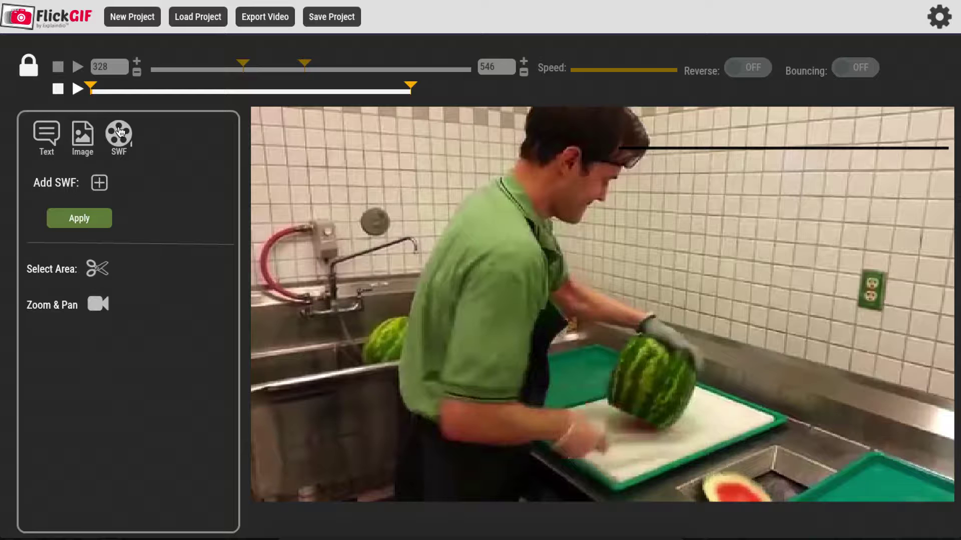
click(99, 183)
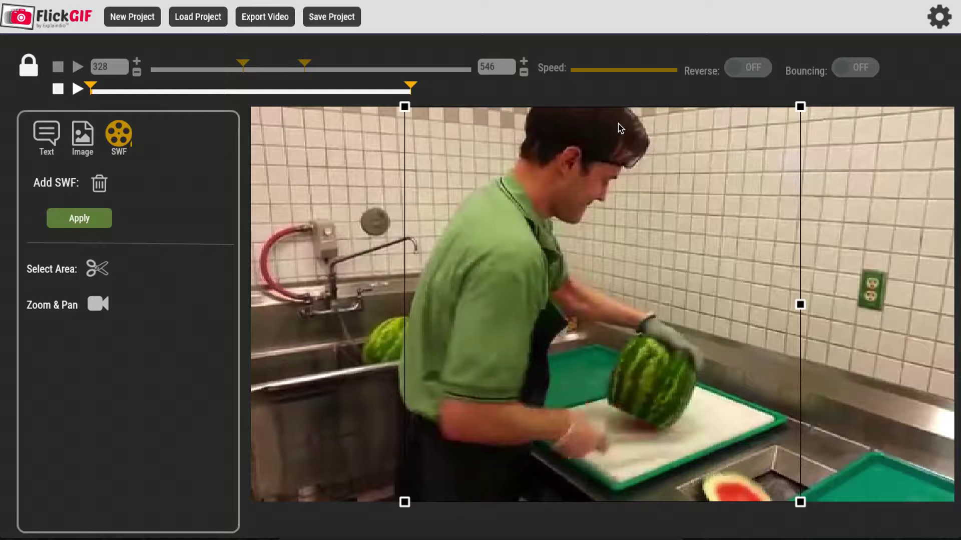
click(108, 216)
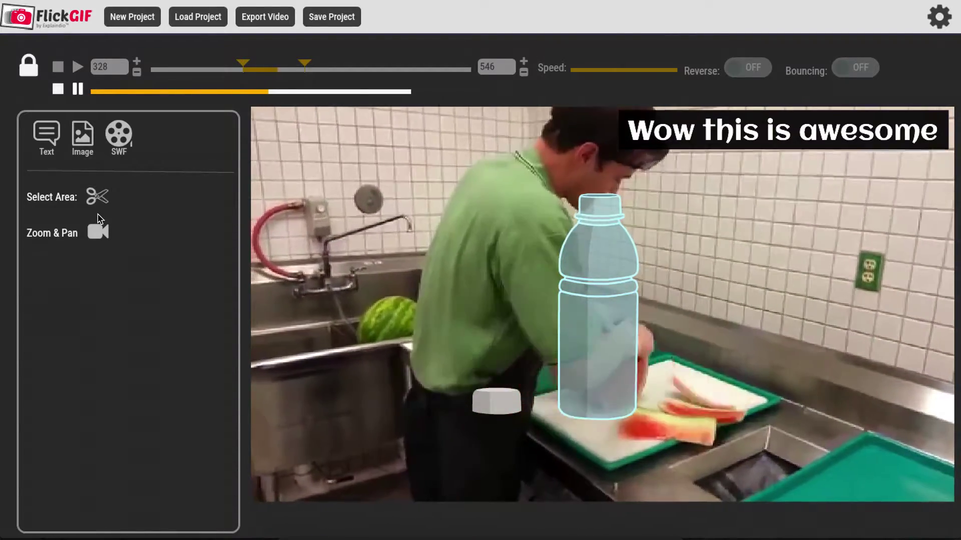
Shrink the bottle animation to well under half its size, place it in the lower-left corner of the video frame and apply the change.
click(117, 127)
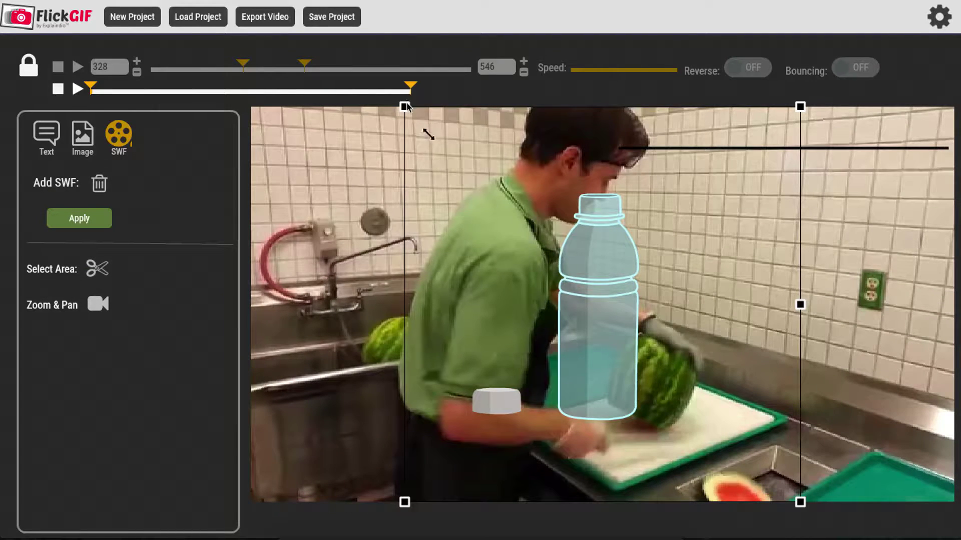
drag(407, 107, 501, 181)
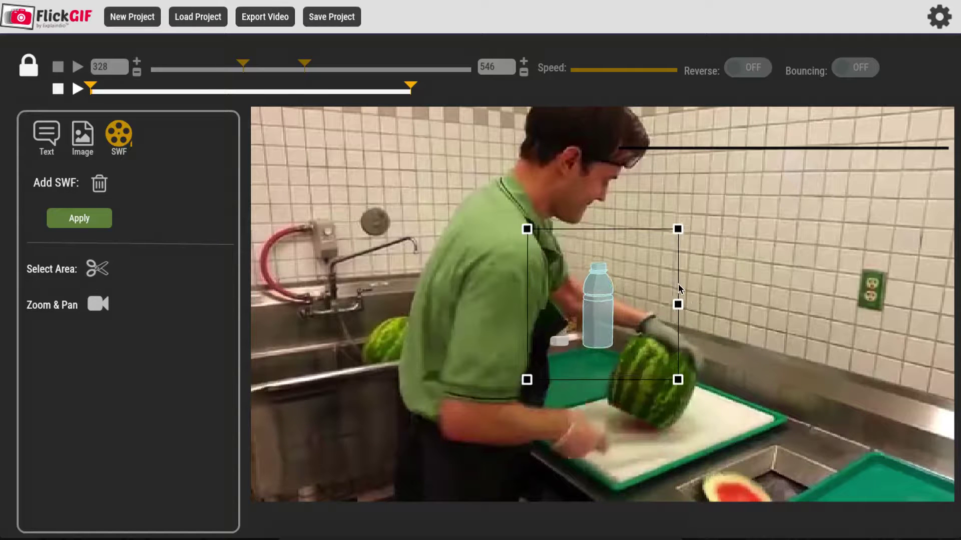
drag(552, 304, 350, 420)
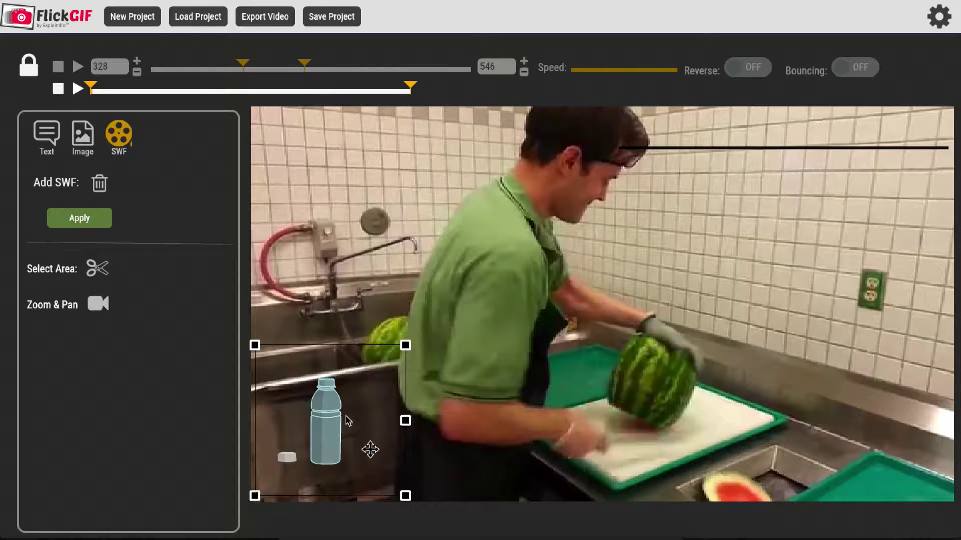
click(91, 219)
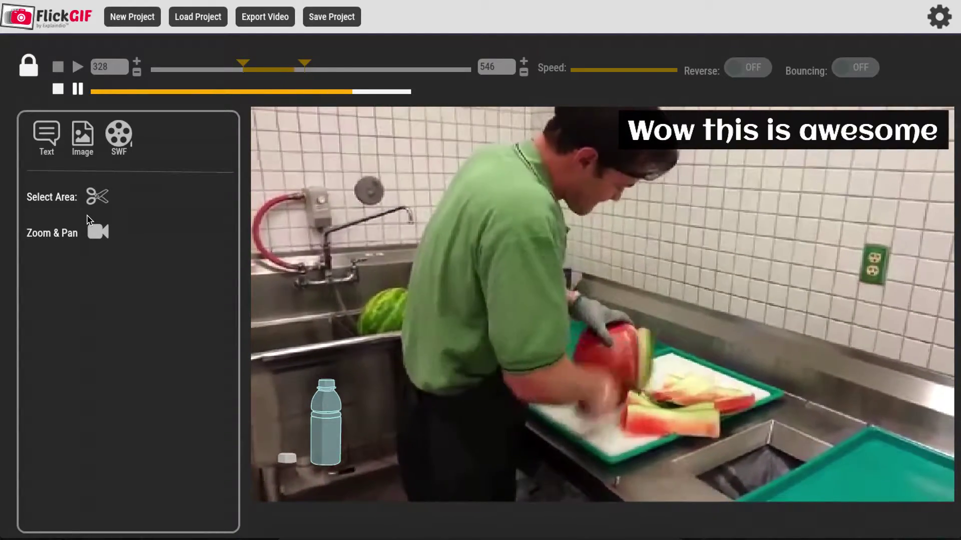
Try 9:16 and 1:1 crop areas on the video, reset the ratio to Any and close the area selection.
click(98, 199)
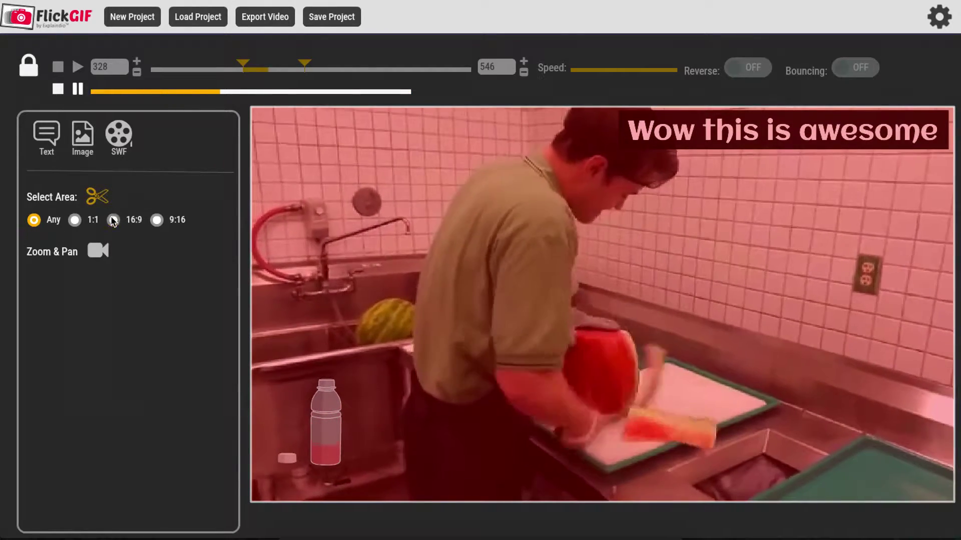
click(156, 223)
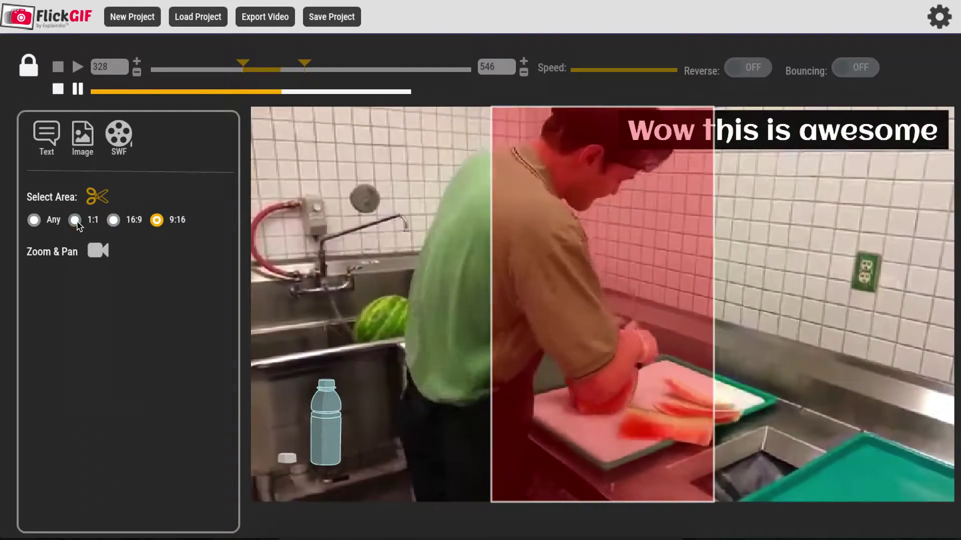
click(75, 221)
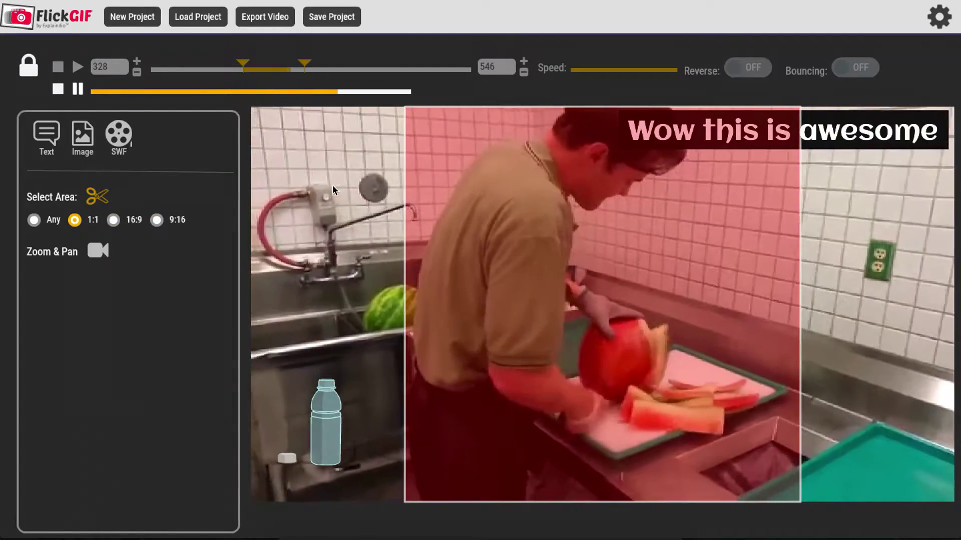
drag(497, 215, 419, 208)
drag(553, 279, 599, 276)
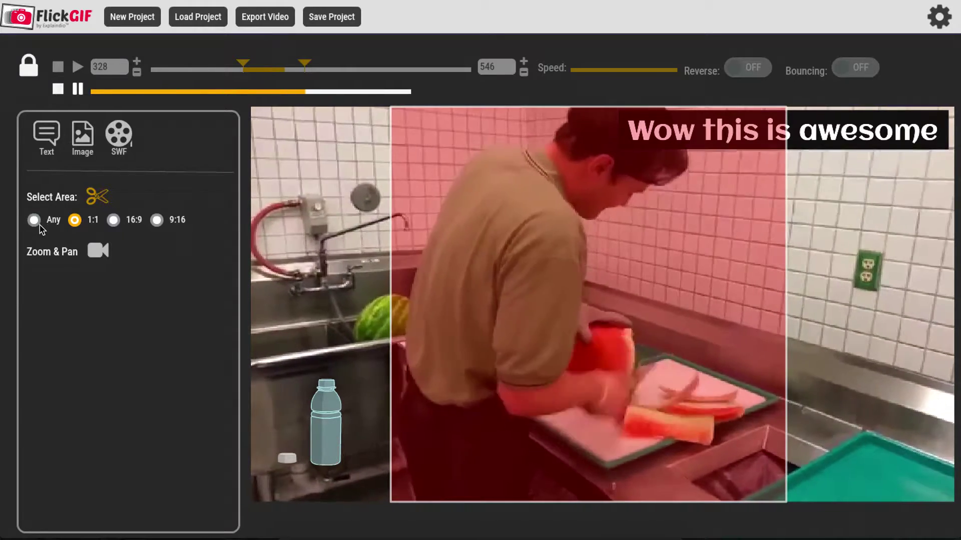
click(35, 221)
click(97, 196)
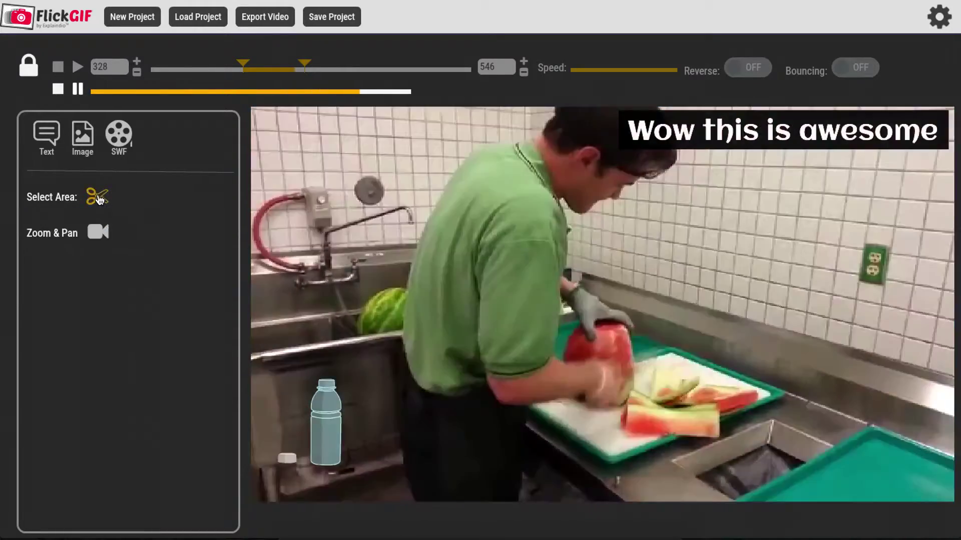
Add a zoom and pan keyframe at frame 24 with an area about 369x208 around the watermelon, at x 173, y 111.
click(98, 233)
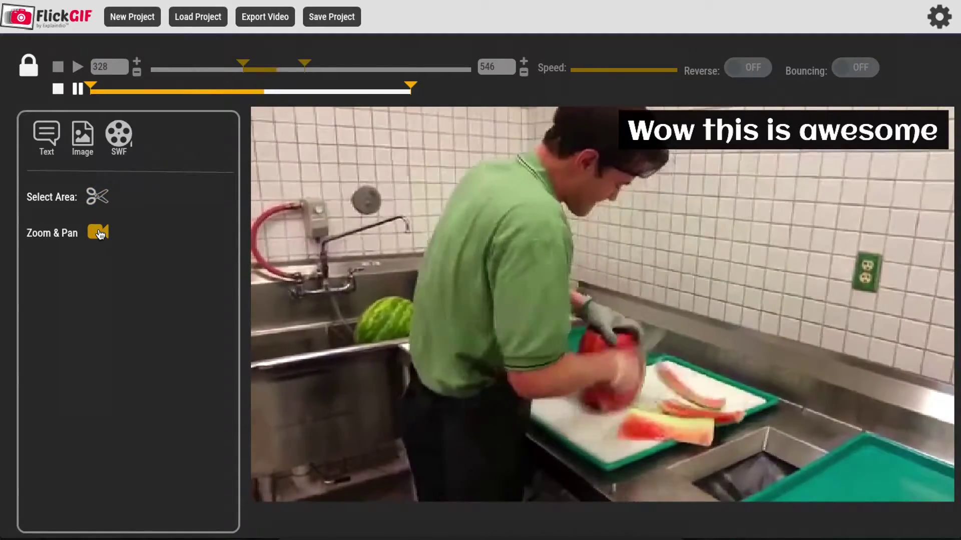
click(107, 231)
click(103, 232)
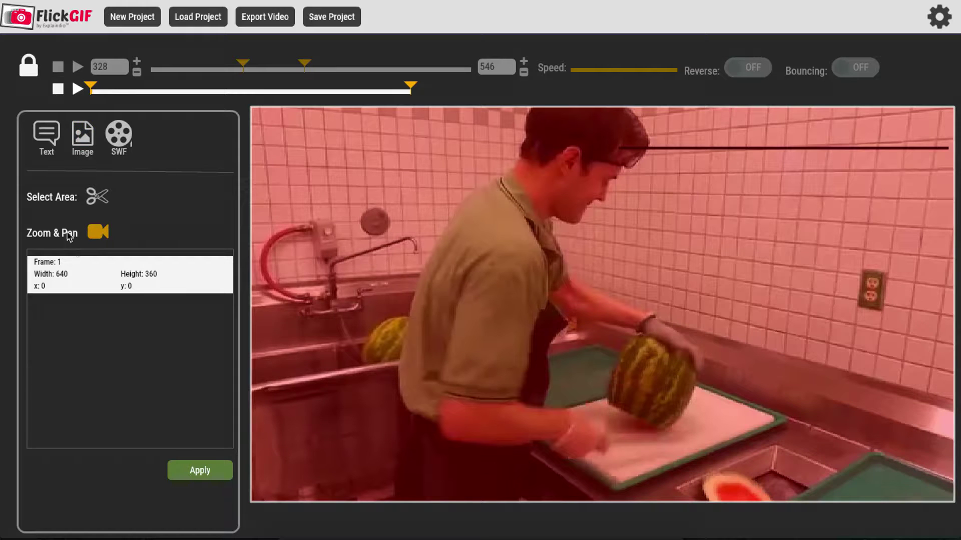
drag(93, 88, 128, 89)
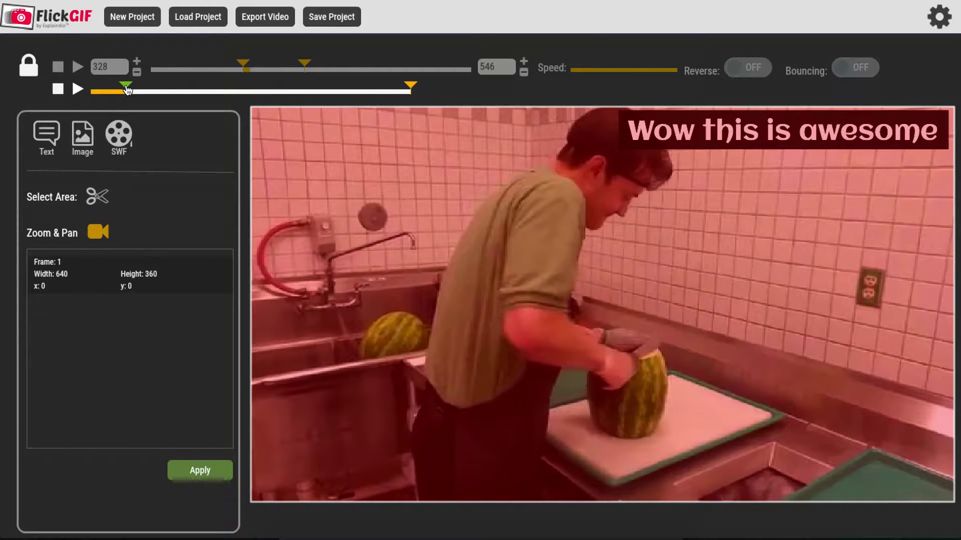
drag(260, 116, 444, 167)
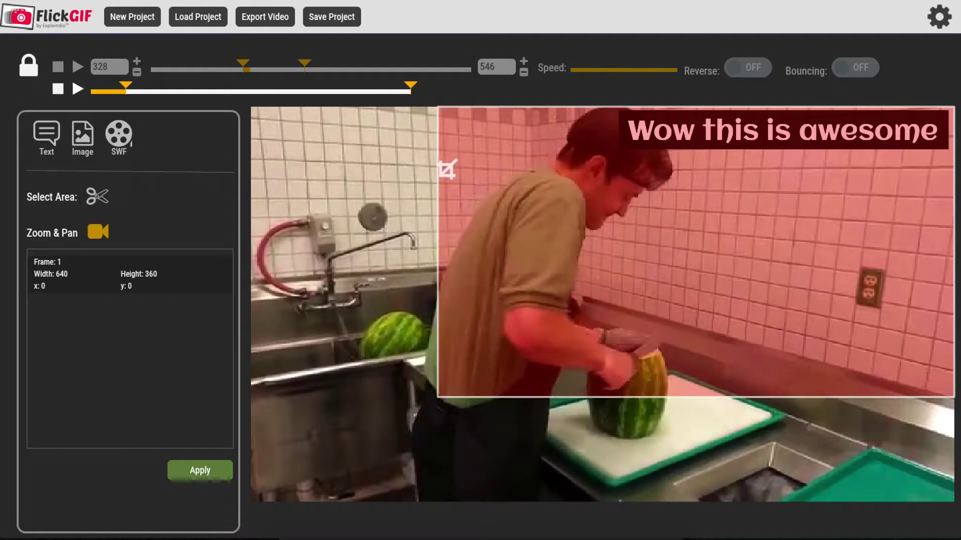
drag(626, 264, 624, 321)
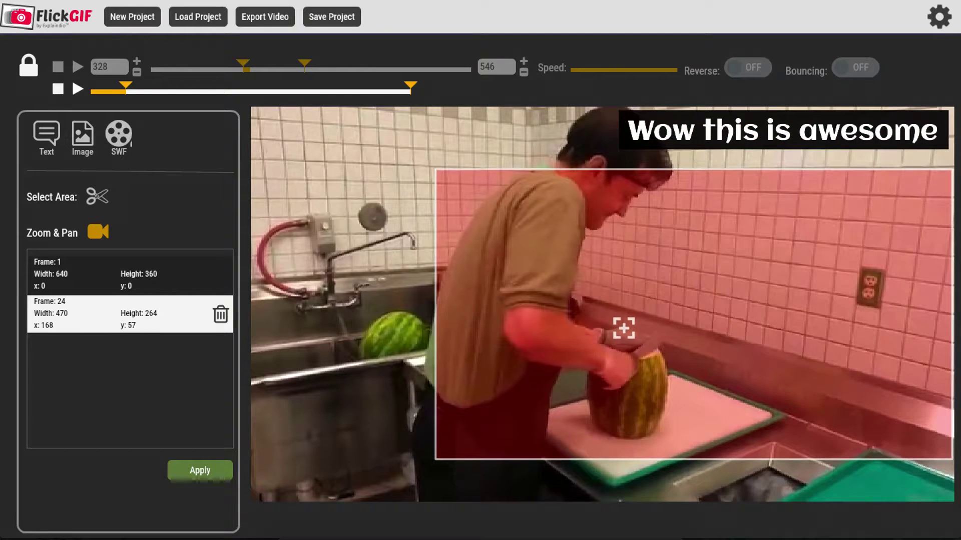
drag(443, 175, 550, 173)
drag(636, 248, 609, 343)
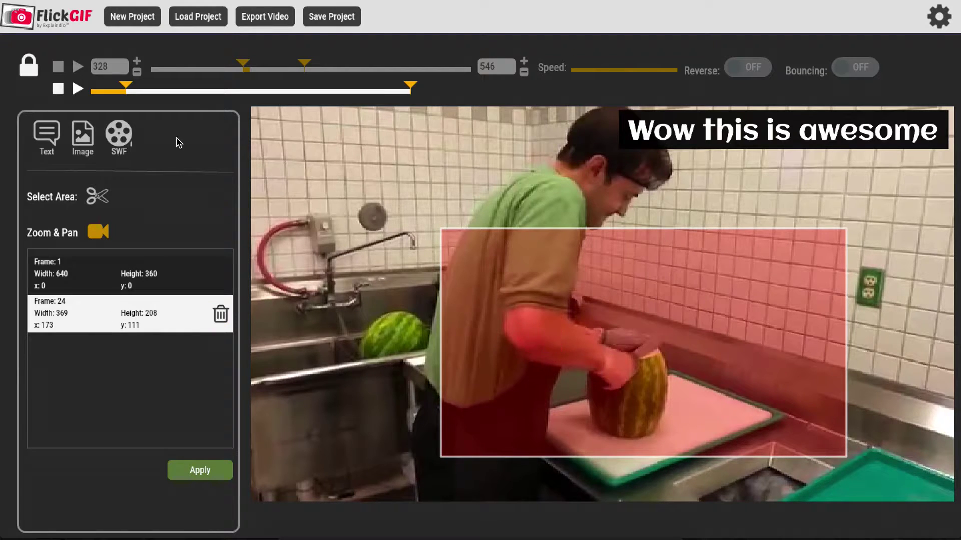
Add a zoom and pan keyframe at frame 60 covering the full 640x360 frame at x 0, y 0, and apply the motion.
click(128, 90)
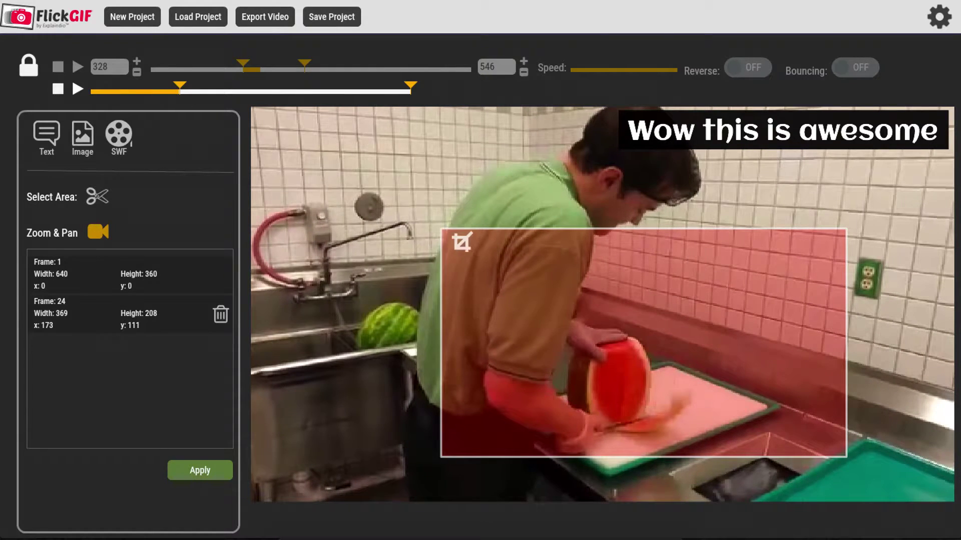
drag(453, 238, 315, 177)
drag(294, 129, 548, 183)
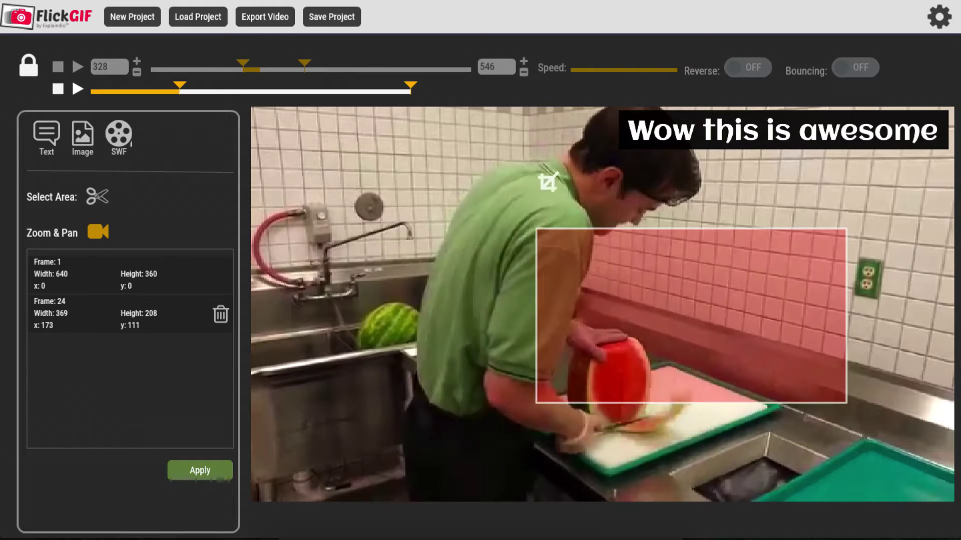
drag(532, 230, 255, 110)
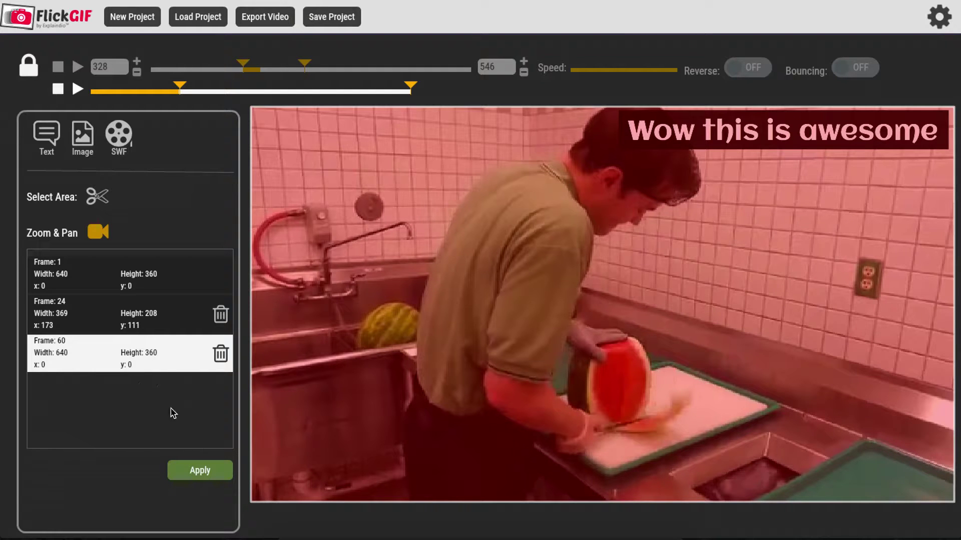
click(197, 469)
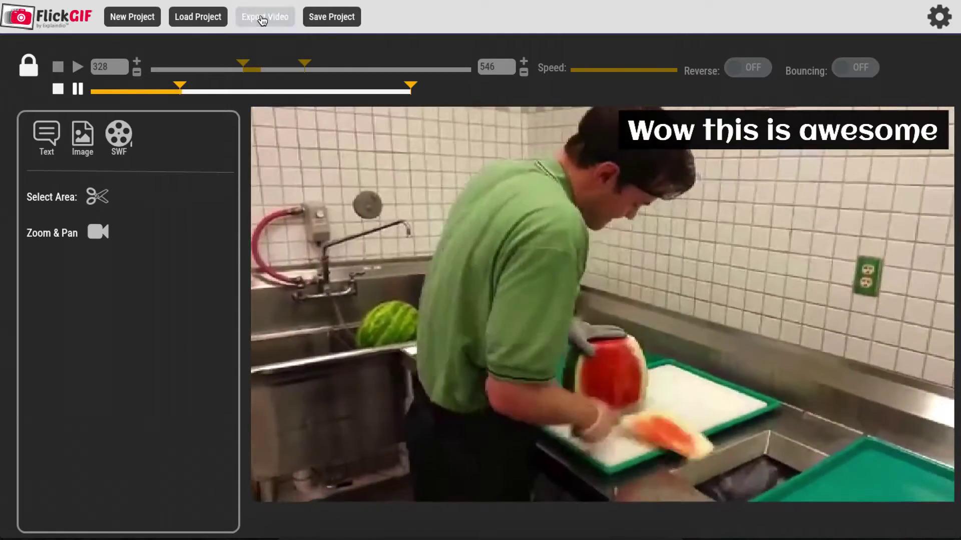
Export the video as an MP4 at its original size with the Black and White filter.
click(262, 19)
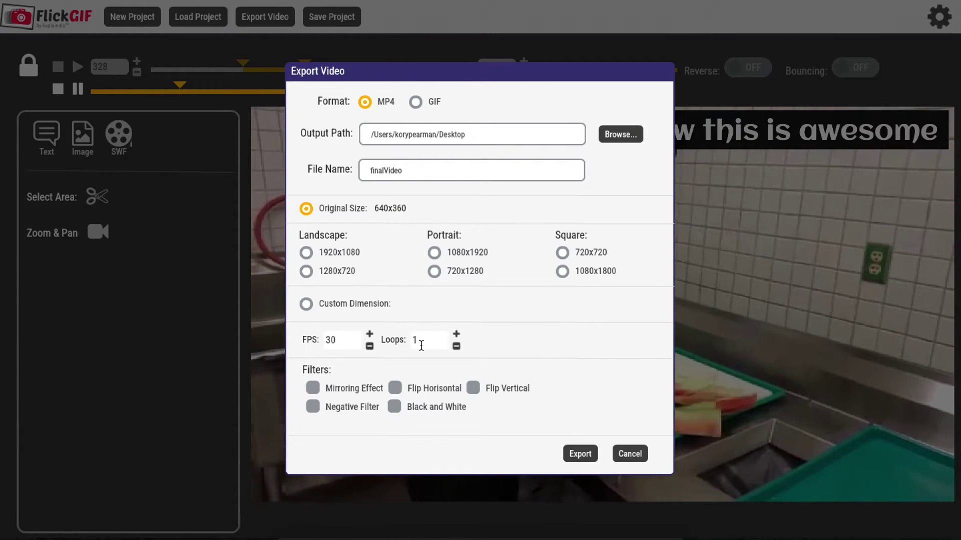
click(395, 406)
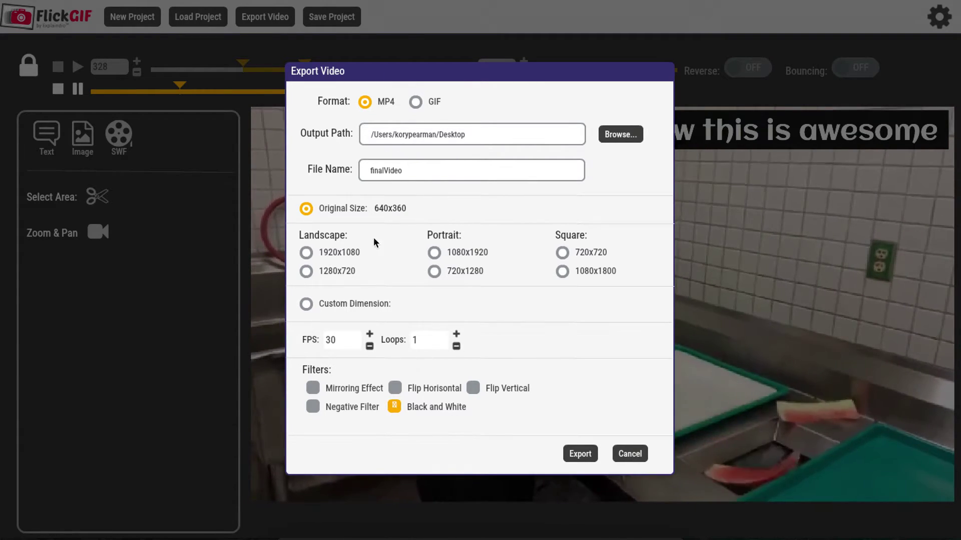
click(579, 454)
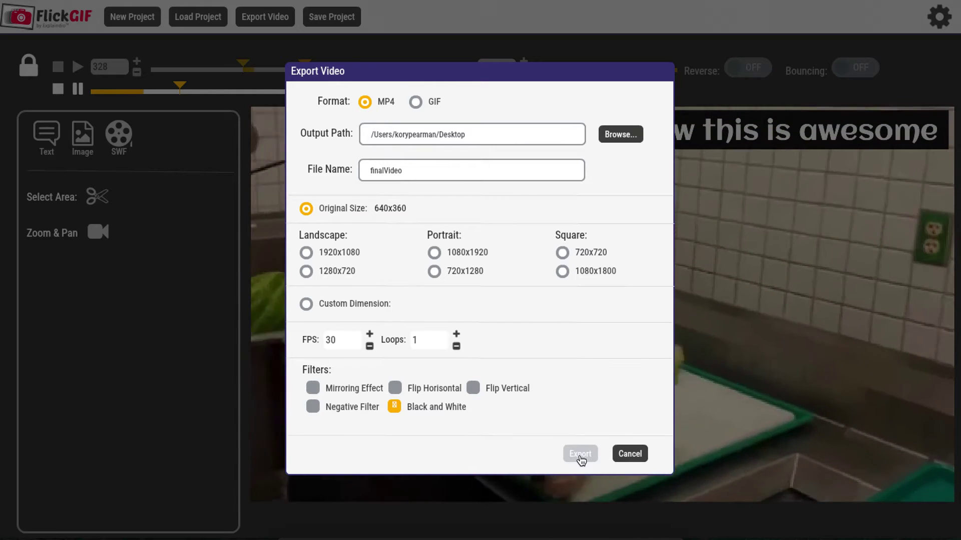